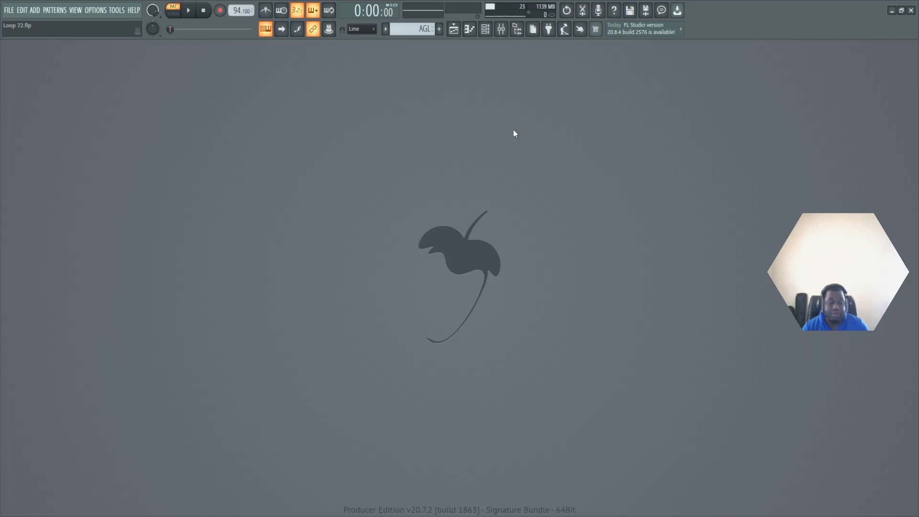
Open the AGL channel from the channel rack in the piano roll to view its four-bar melody
click(485, 28)
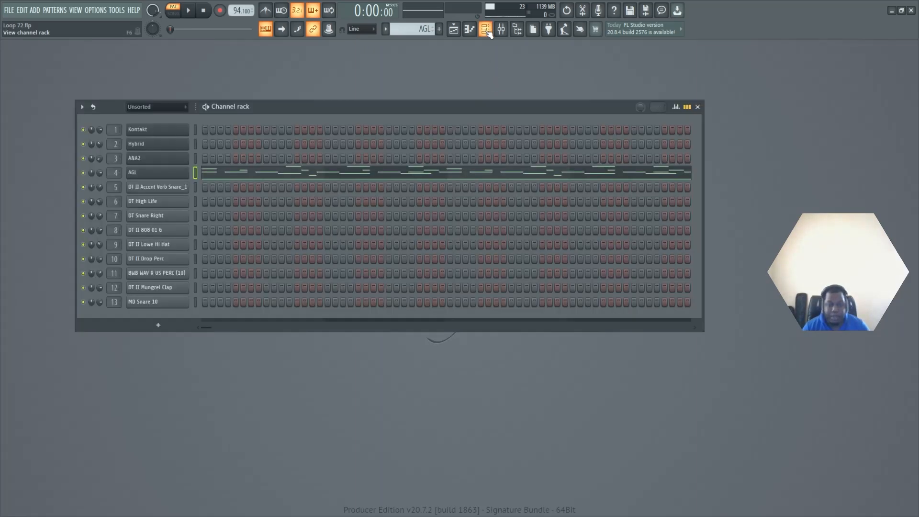
click(167, 174)
drag(348, 93, 427, 98)
click(680, 93)
right_click(178, 180)
click(198, 181)
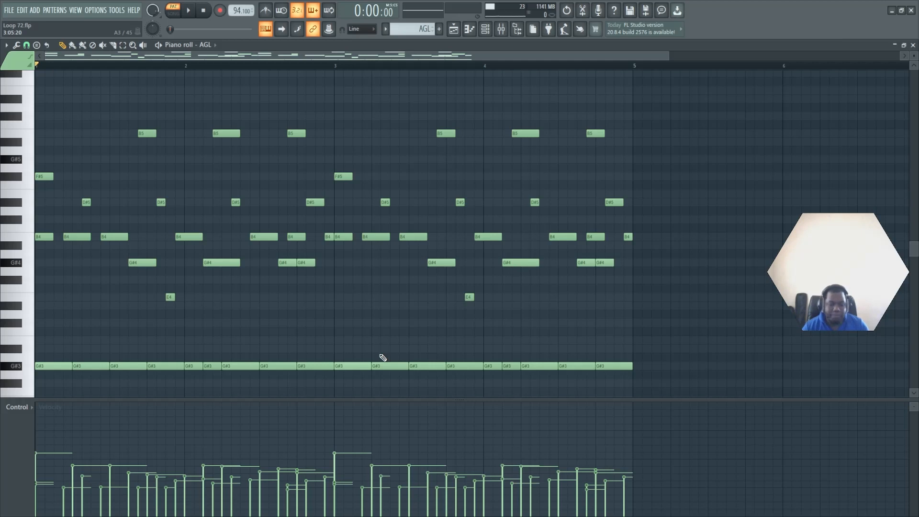
scroll(383, 357, down, 1)
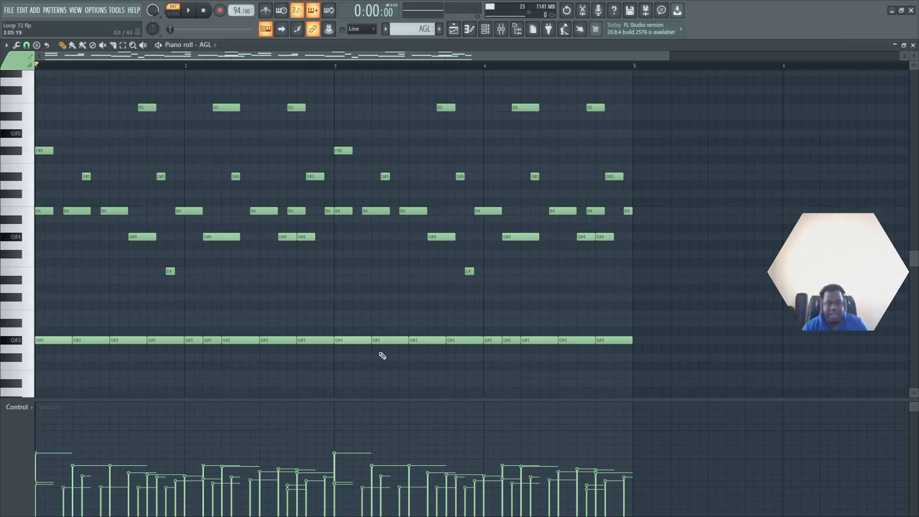
drag(669, 56, 623, 67)
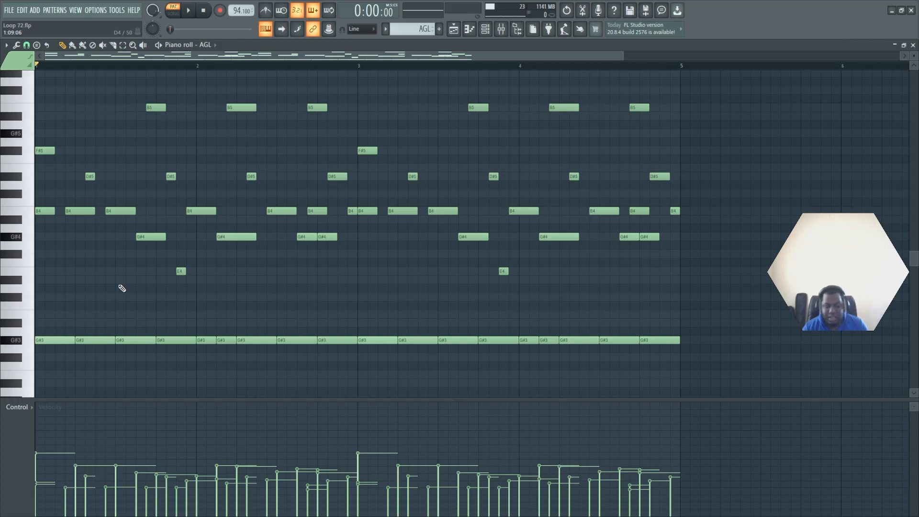
drag(623, 56, 536, 55)
scroll(564, 130, up, 1)
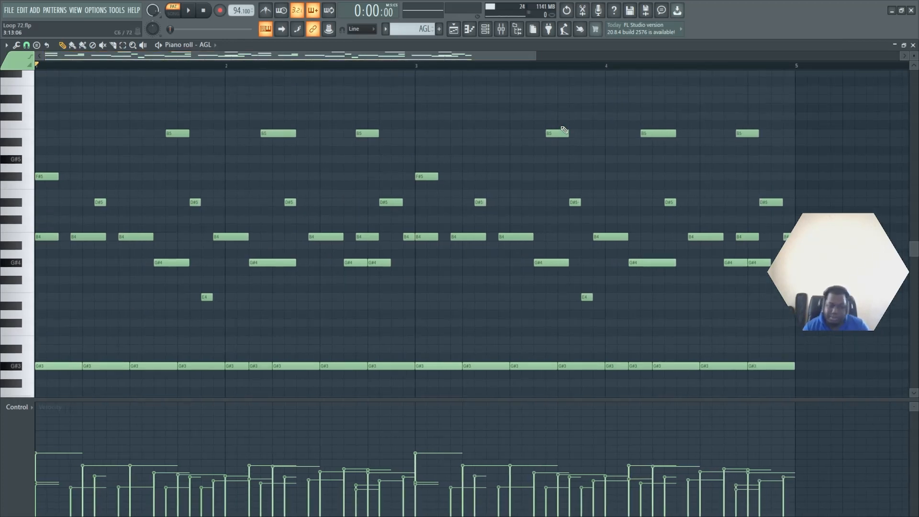
Play back the AGL melody and audition the G#3 bass note on the piano roll keyboard
click(193, 17)
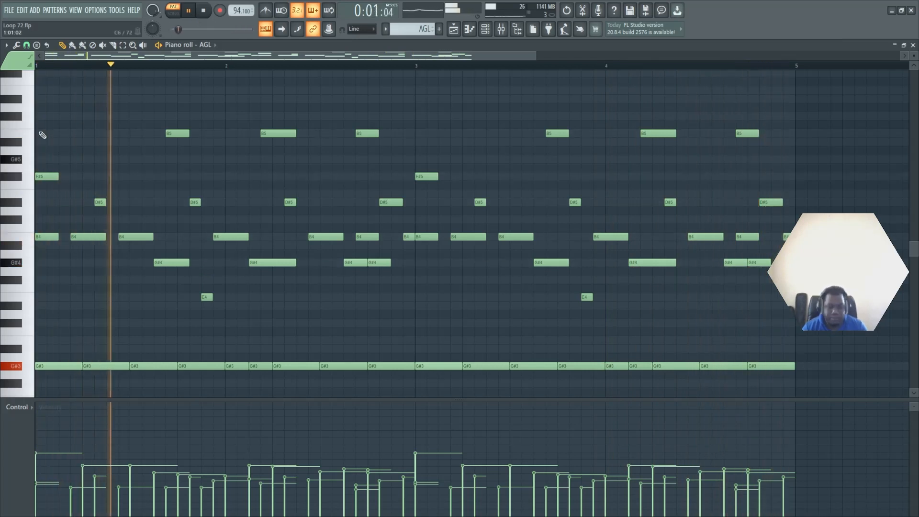
key(space)
scroll(206, 204, down, 2)
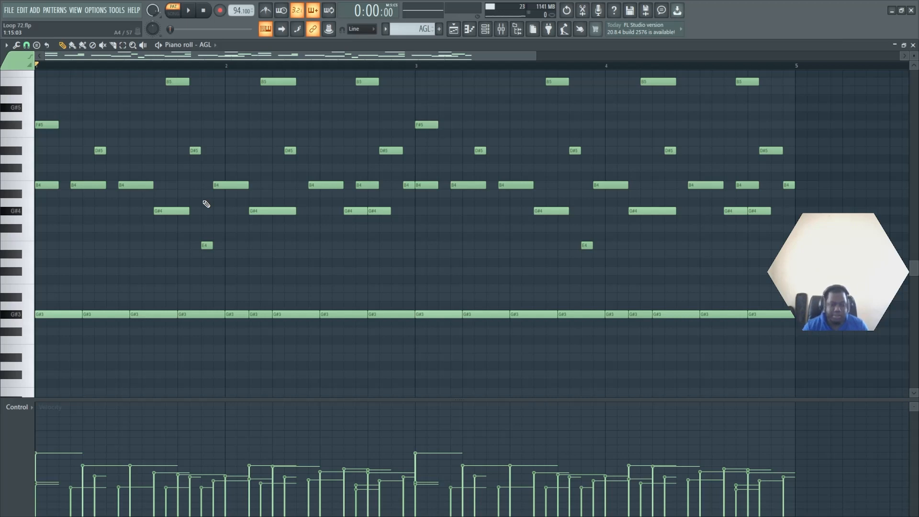
click(22, 316)
click(22, 316)
click(22, 316)
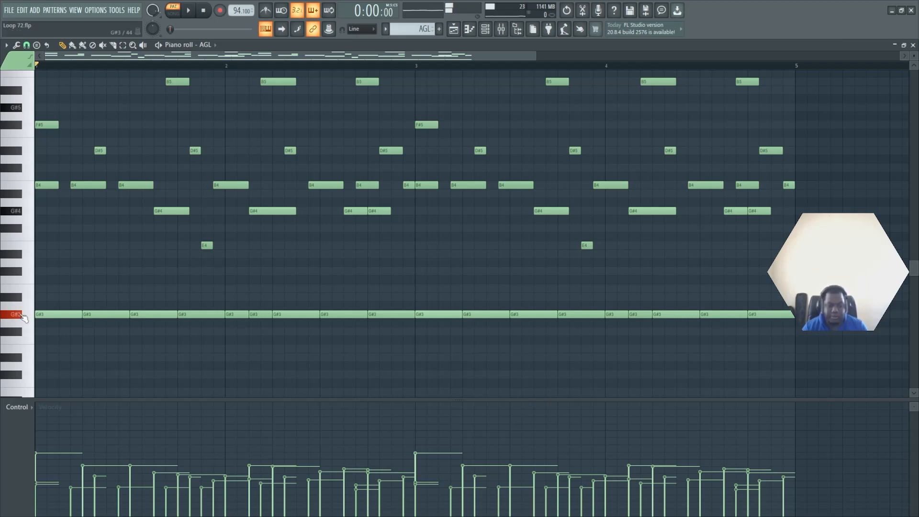
key(space)
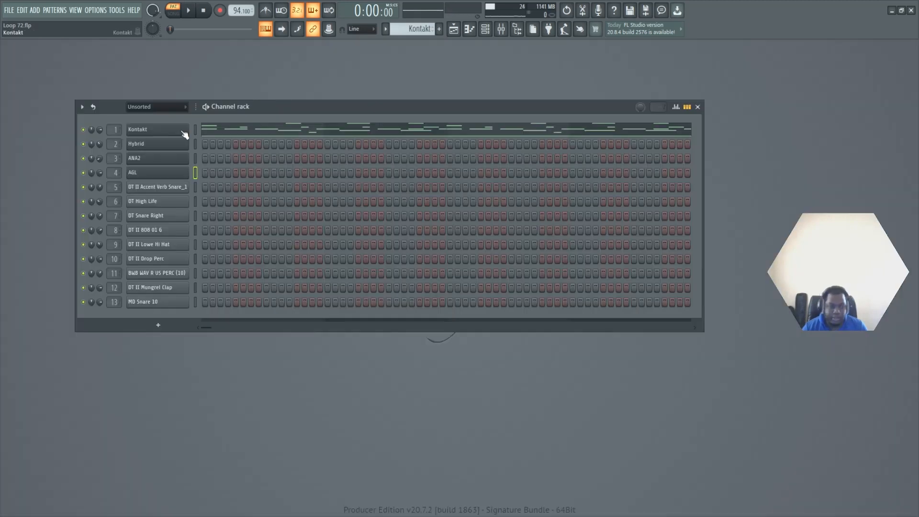
Check the Kontakt channel's instrument, play its notes in the piano roll, and close the editor
click(184, 134)
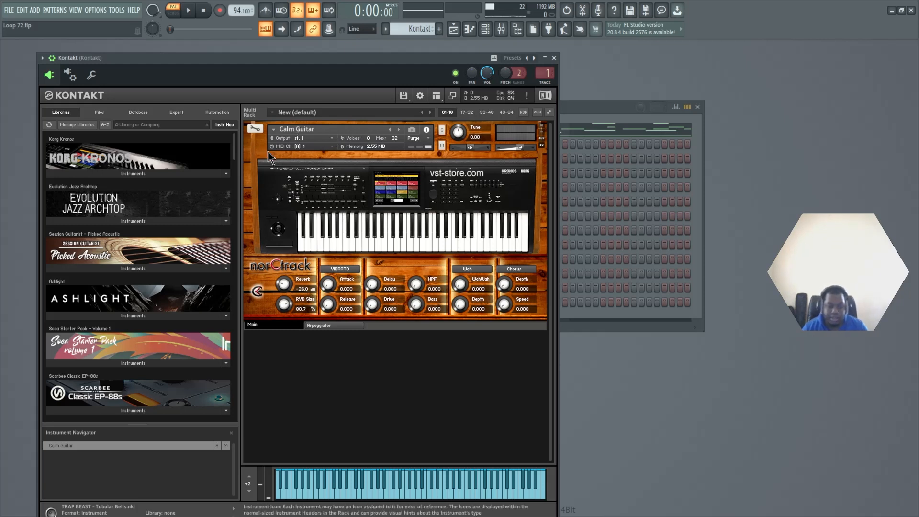
click(575, 113)
right_click(175, 137)
click(201, 130)
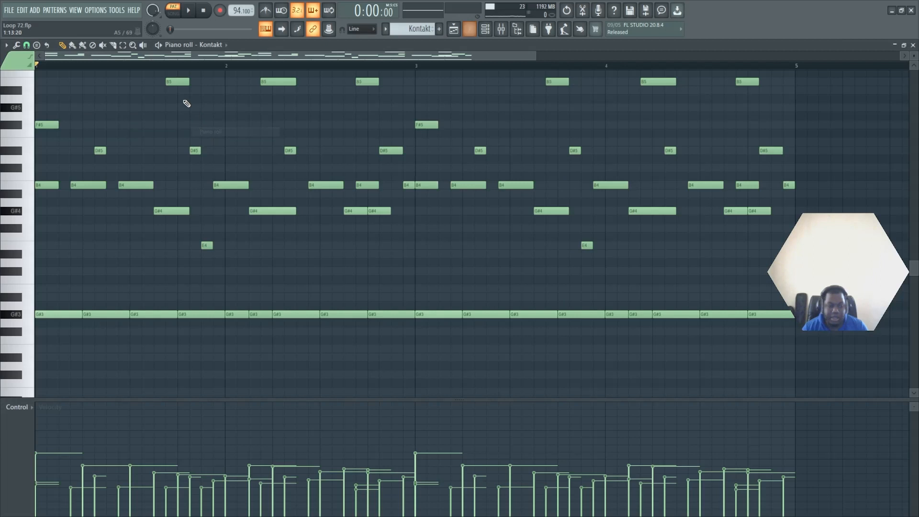
click(191, 15)
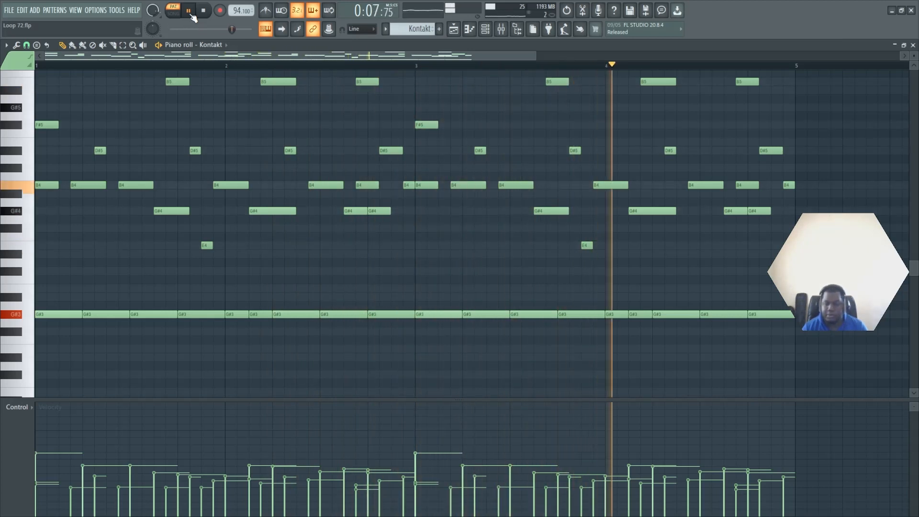
key(space)
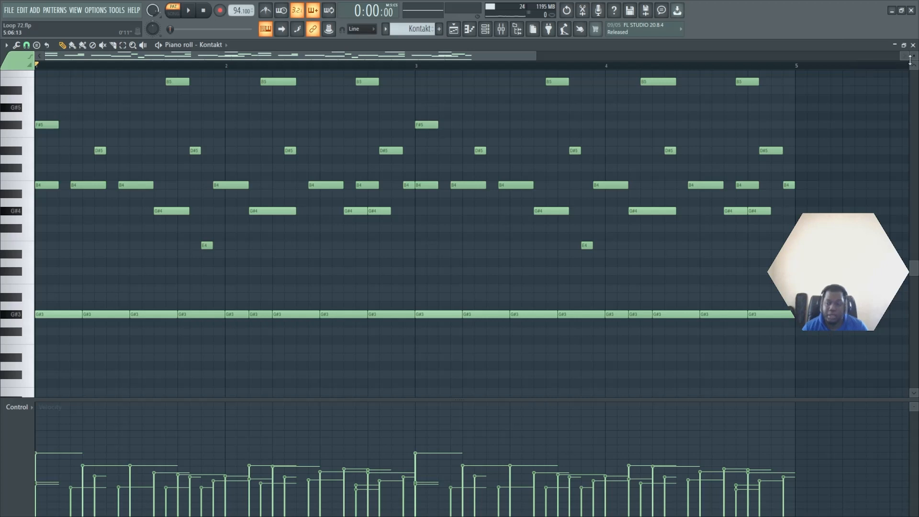
click(913, 44)
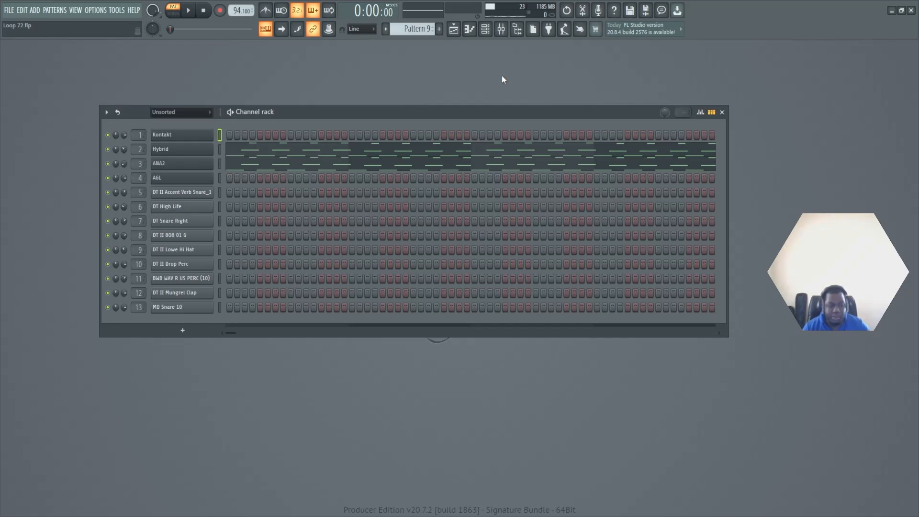
Mute the ANA2 channel in Pattern 9 and play the Hybrid notes alone in the piano roll
click(108, 164)
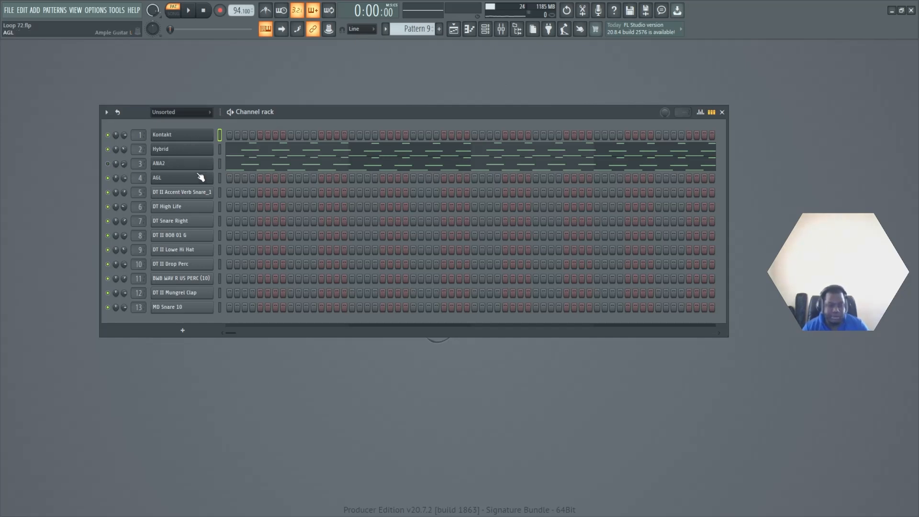
click(192, 150)
click(210, 150)
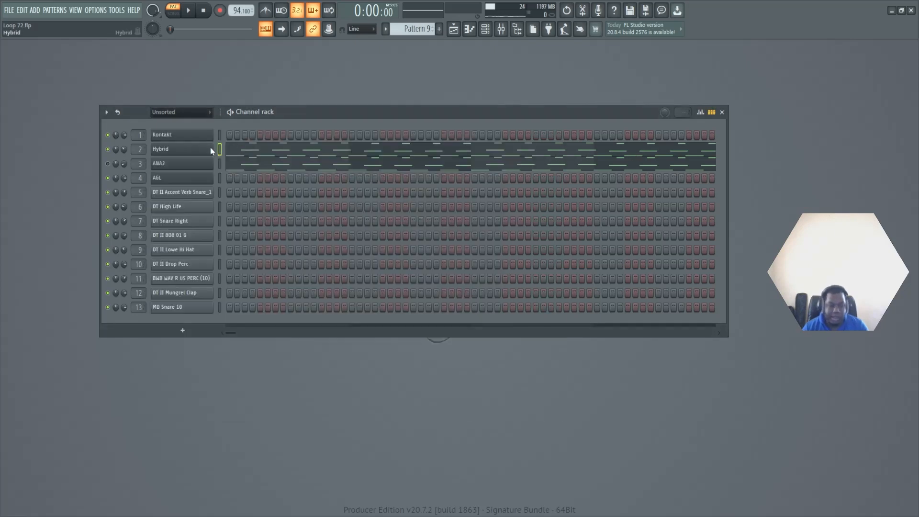
right_click(210, 150)
click(230, 147)
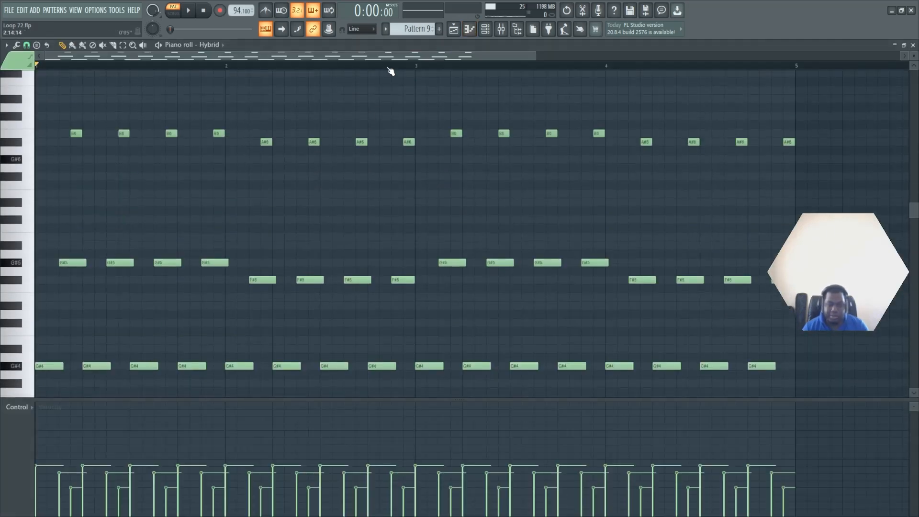
scroll(391, 70, down, 2)
scroll(293, 195, down, 1)
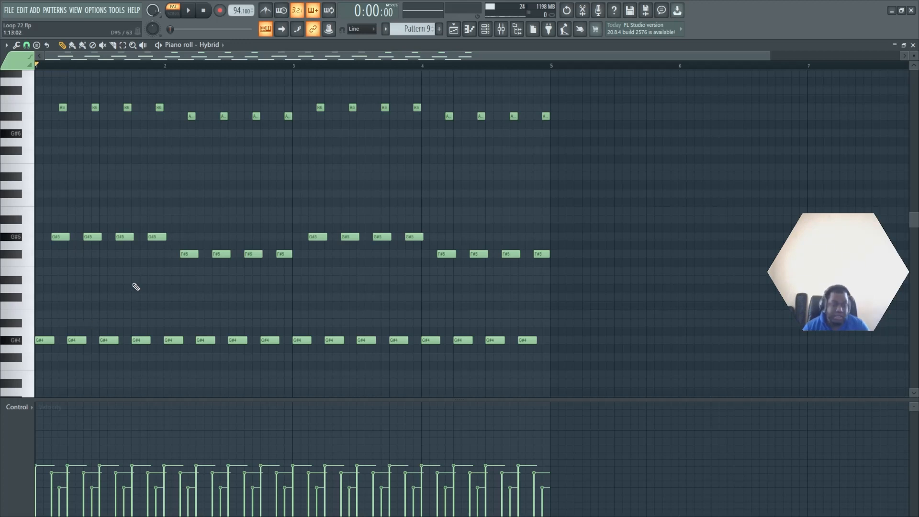
click(192, 14)
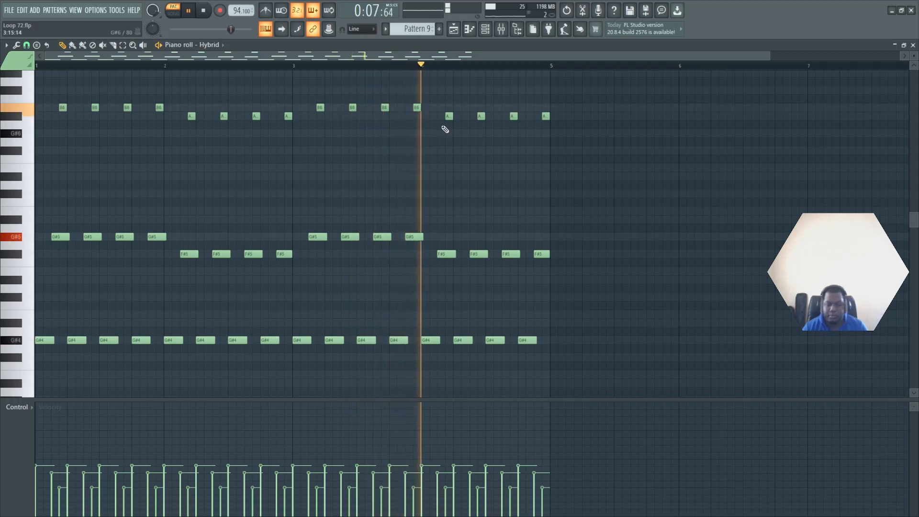
key(space)
Unmute ANA2, check its synth, and play the Hybrid and ANA2 layers of Pattern 9 together
click(485, 29)
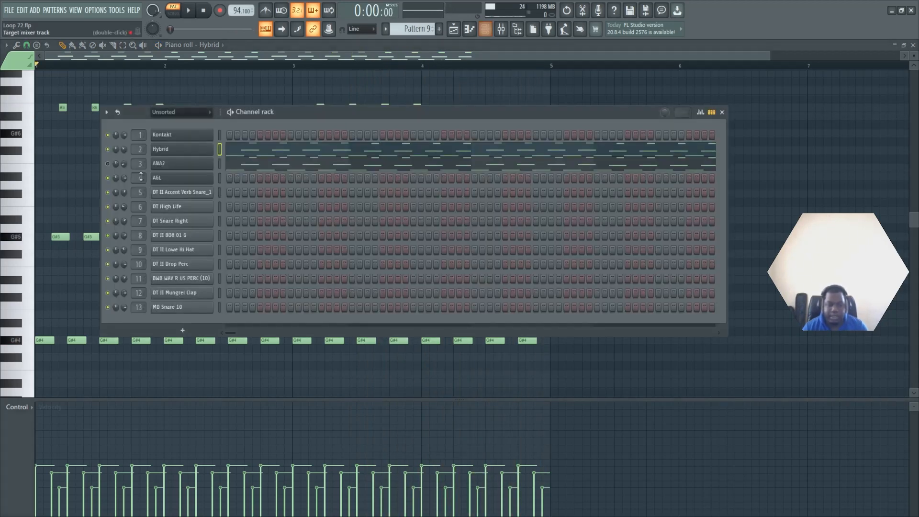
click(160, 164)
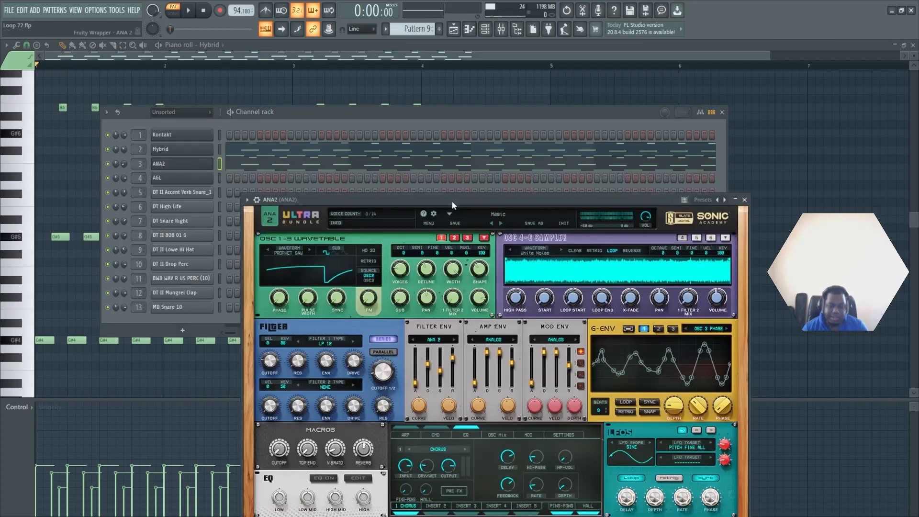
click(745, 200)
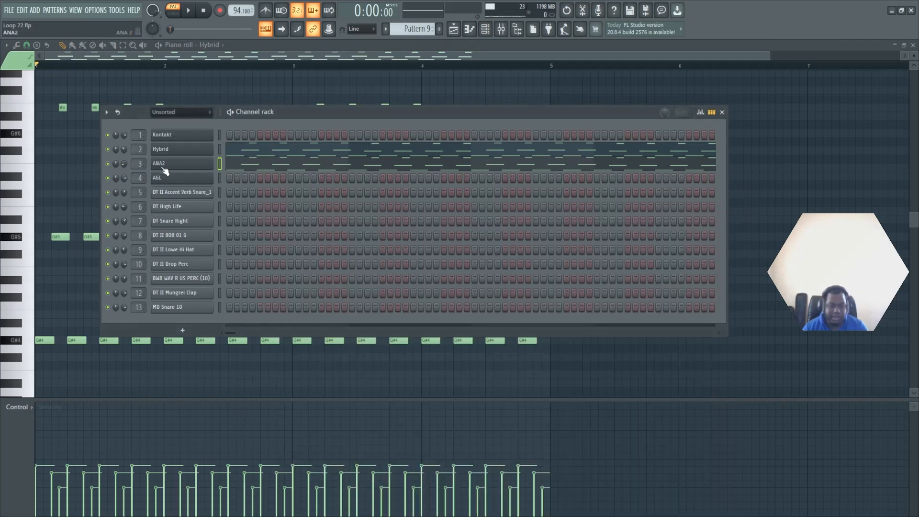
drag(329, 114, 334, 110)
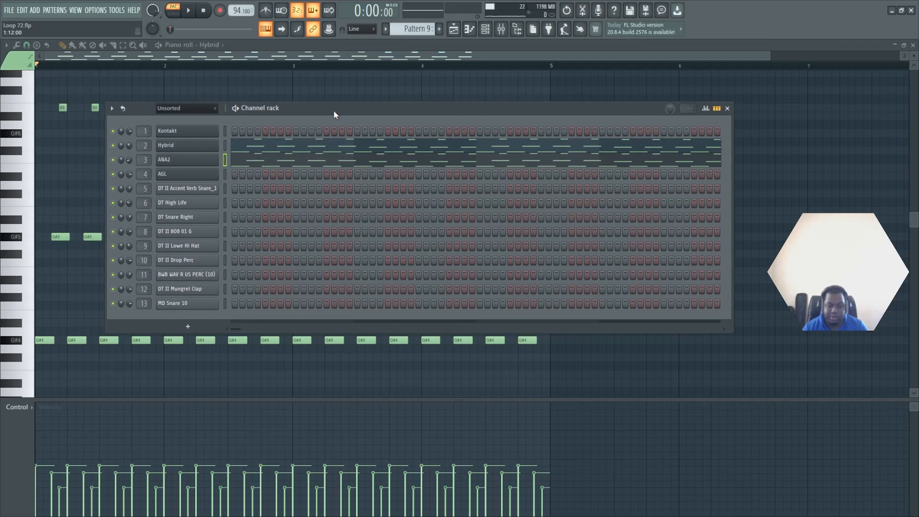
key(space)
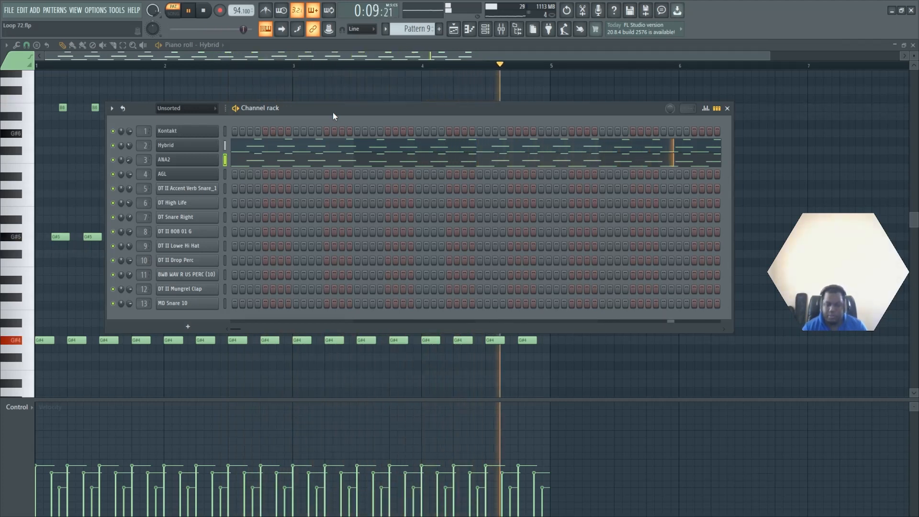
key(space)
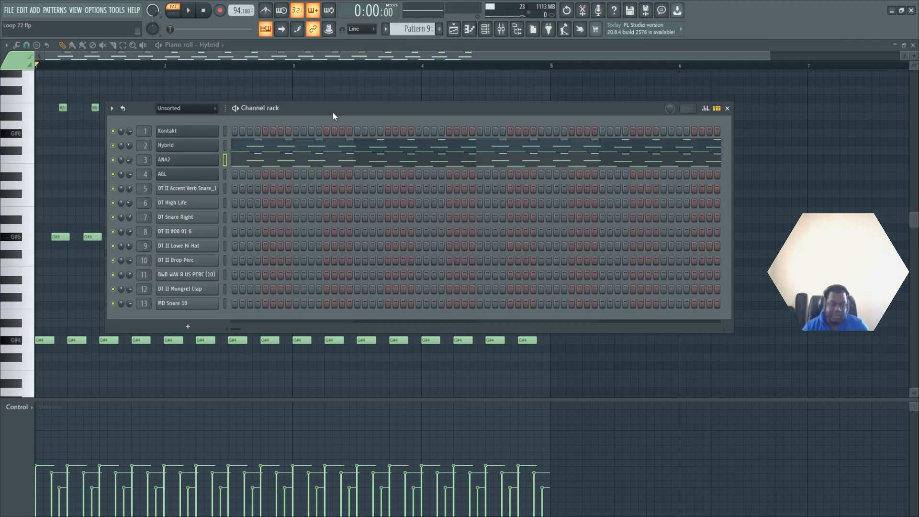
click(727, 108)
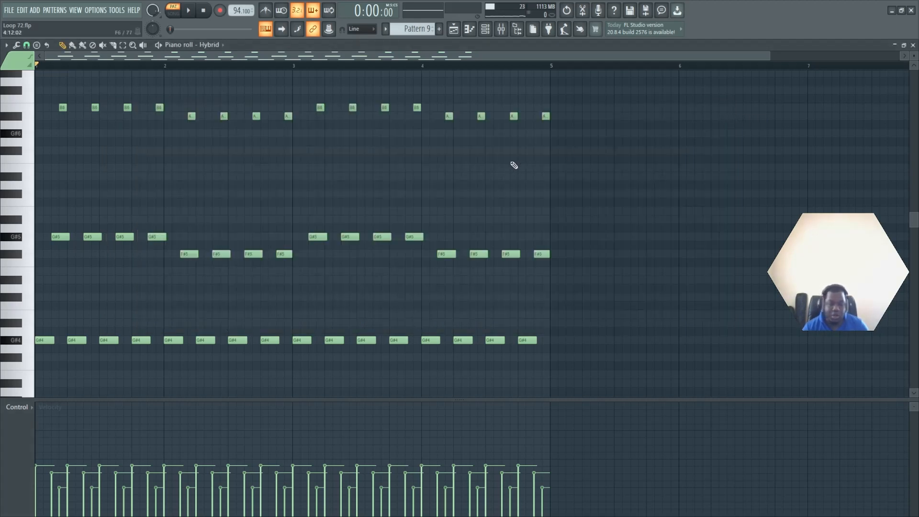
scroll(512, 166, down, 1)
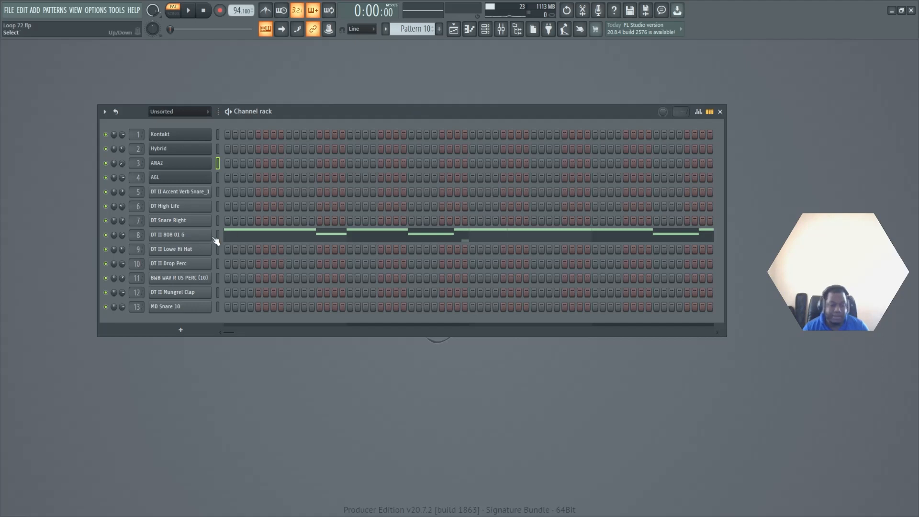
Open the DT II 808 01 G channel of Pattern 10 in the piano roll and play its bassline
right_click(180, 238)
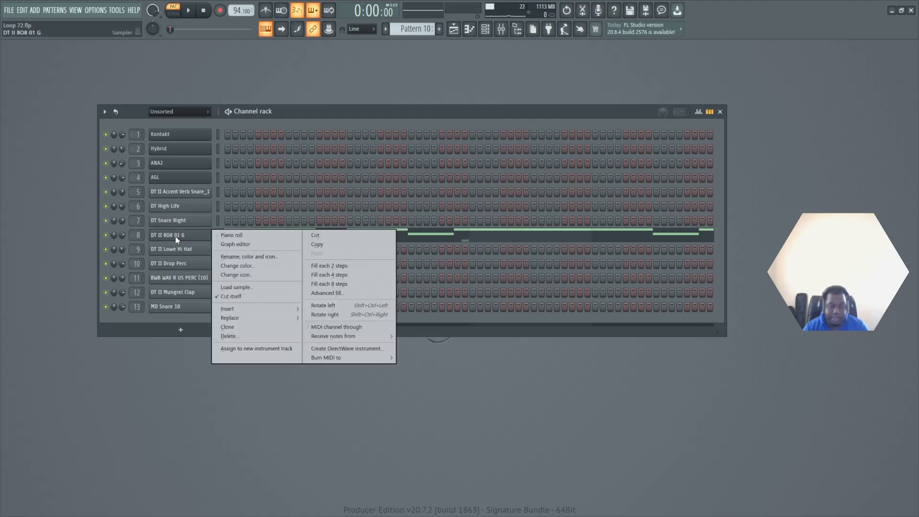
click(232, 235)
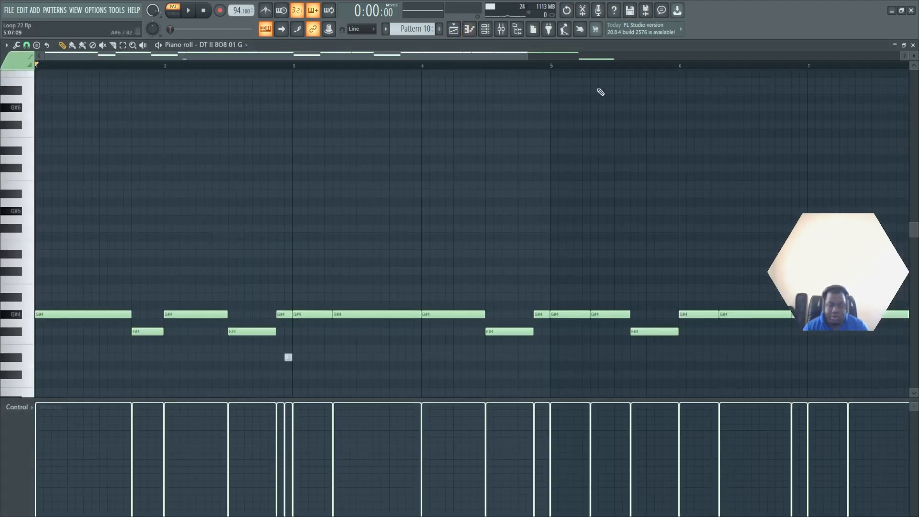
scroll(554, 72, down, 3)
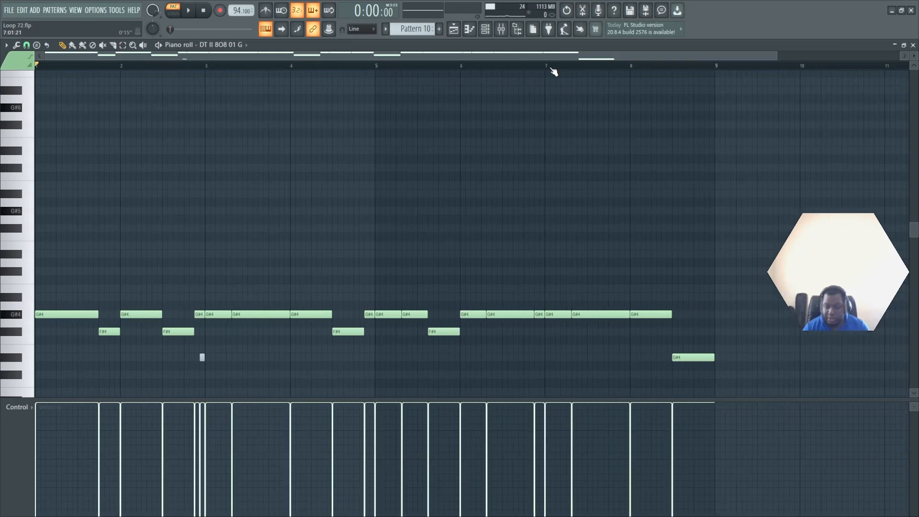
scroll(554, 71, down, 1)
scroll(423, 185, down, 2)
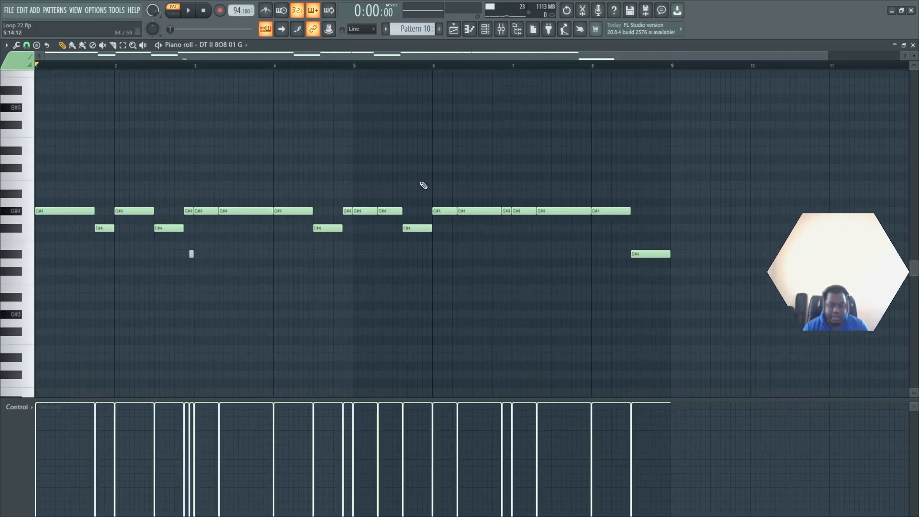
scroll(251, 200, up, 1)
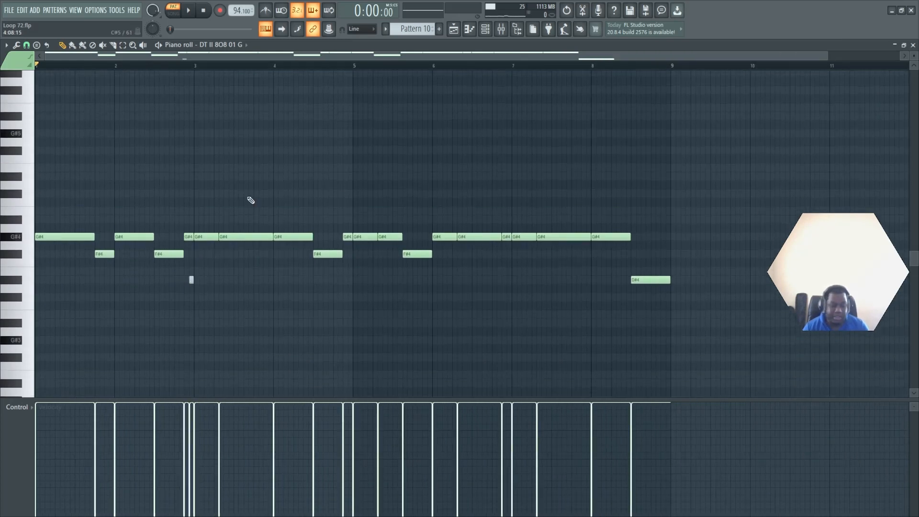
click(191, 13)
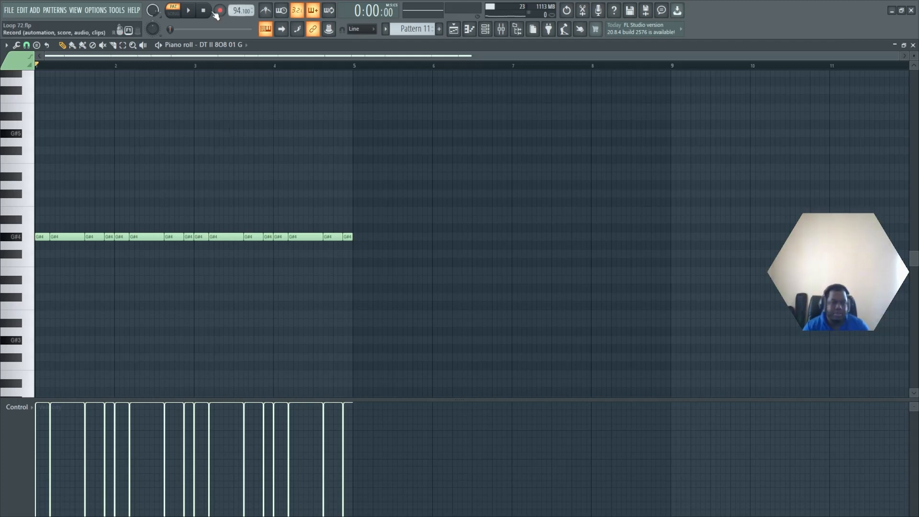
Audition the Pattern 11 808 line and the DT Snare Right, DT II Lowe Hi Hat and MD Snare 10 notes in turn
click(189, 12)
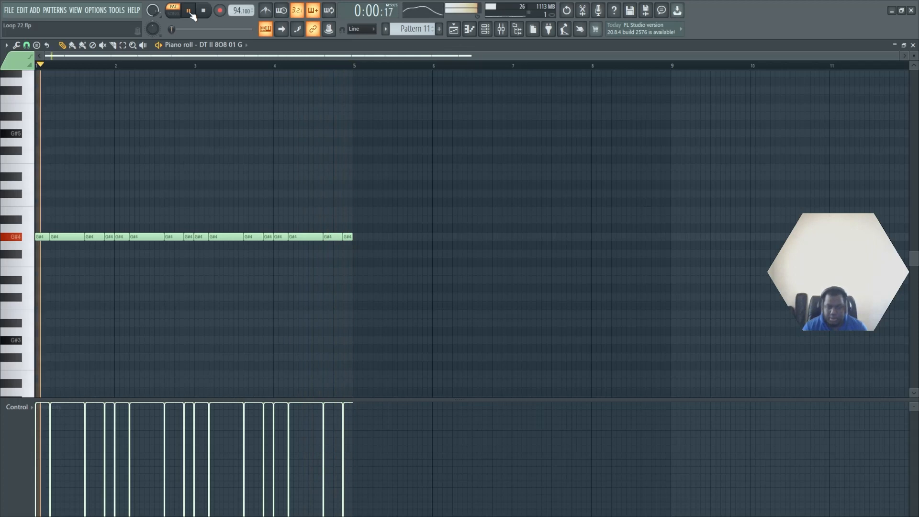
click(191, 12)
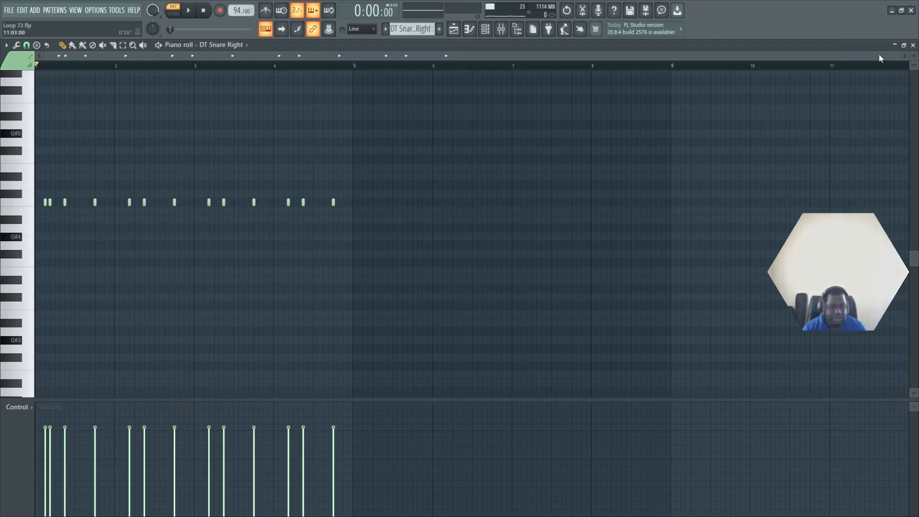
key(space)
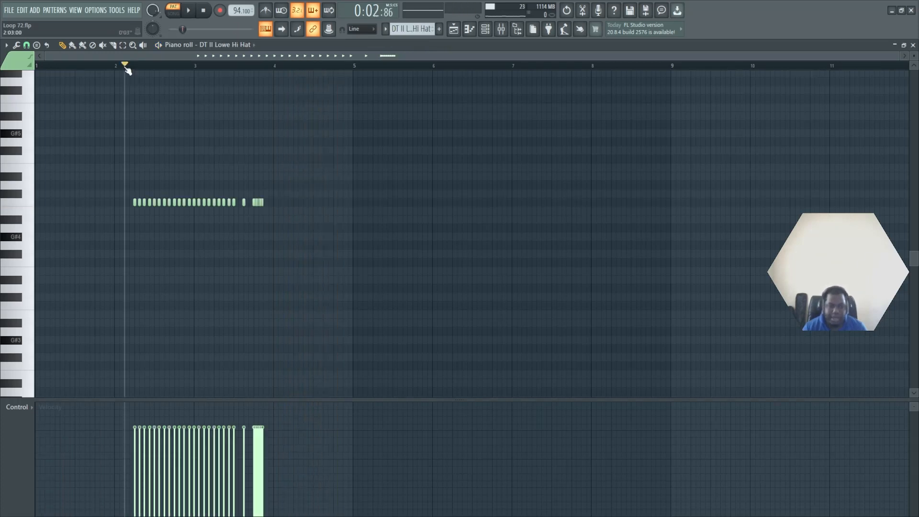
key(space)
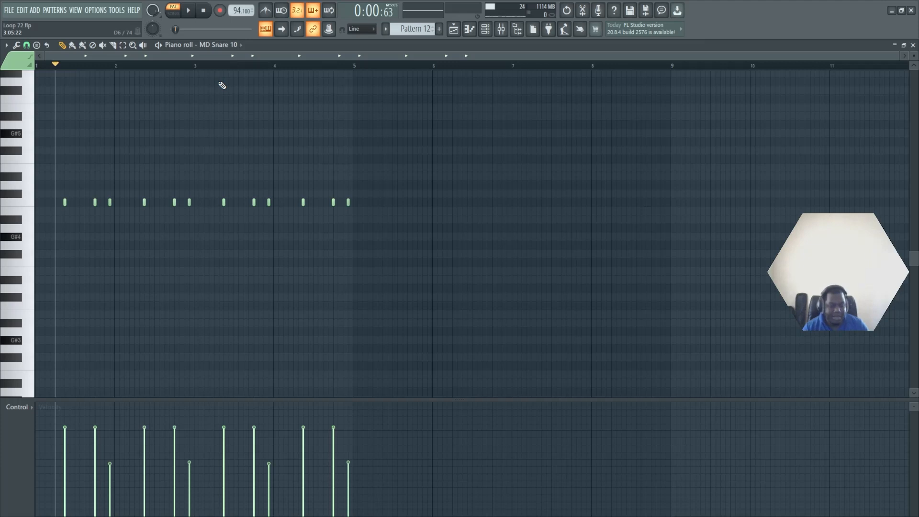
key(space)
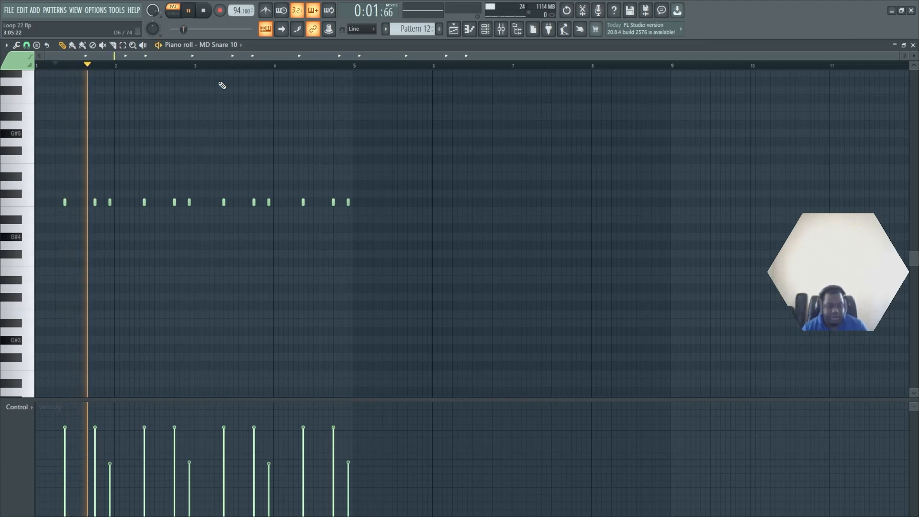